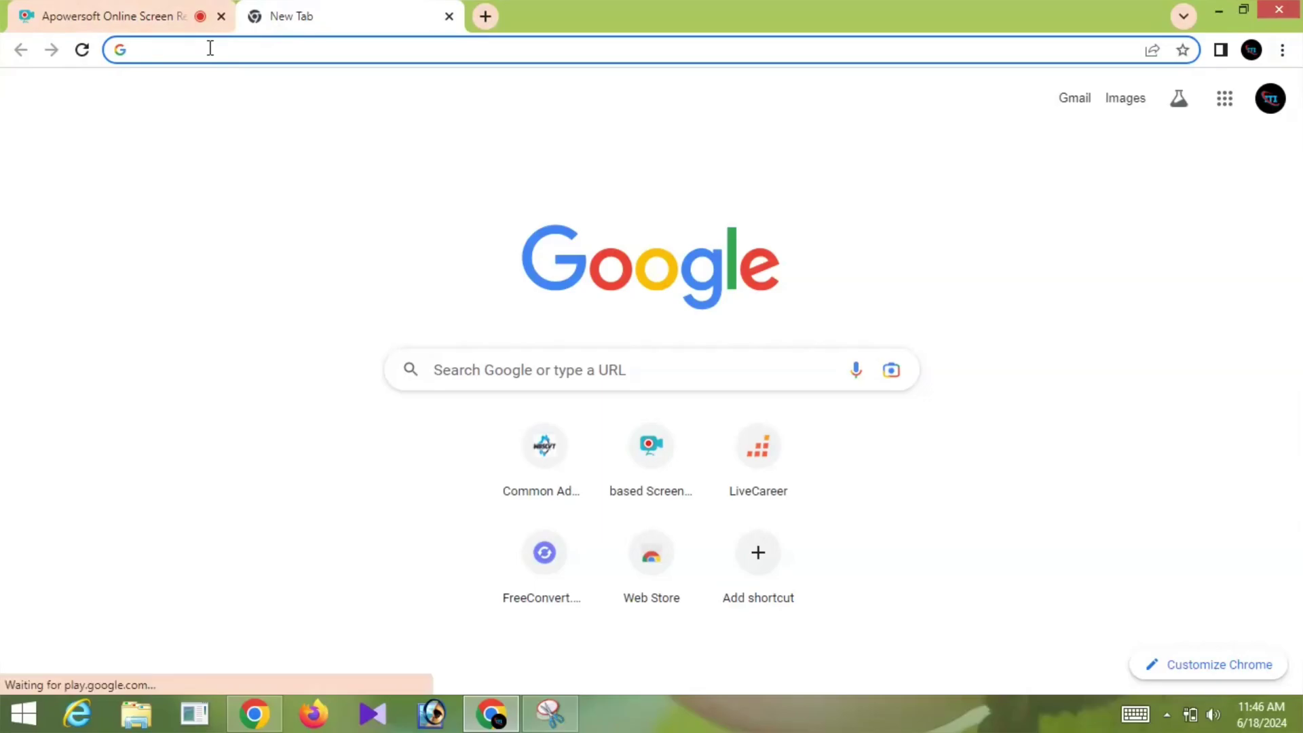
Load scvtwb.in in Chrome and scroll down to the Online Admission section
{"action": "type", "text": "scvt"}
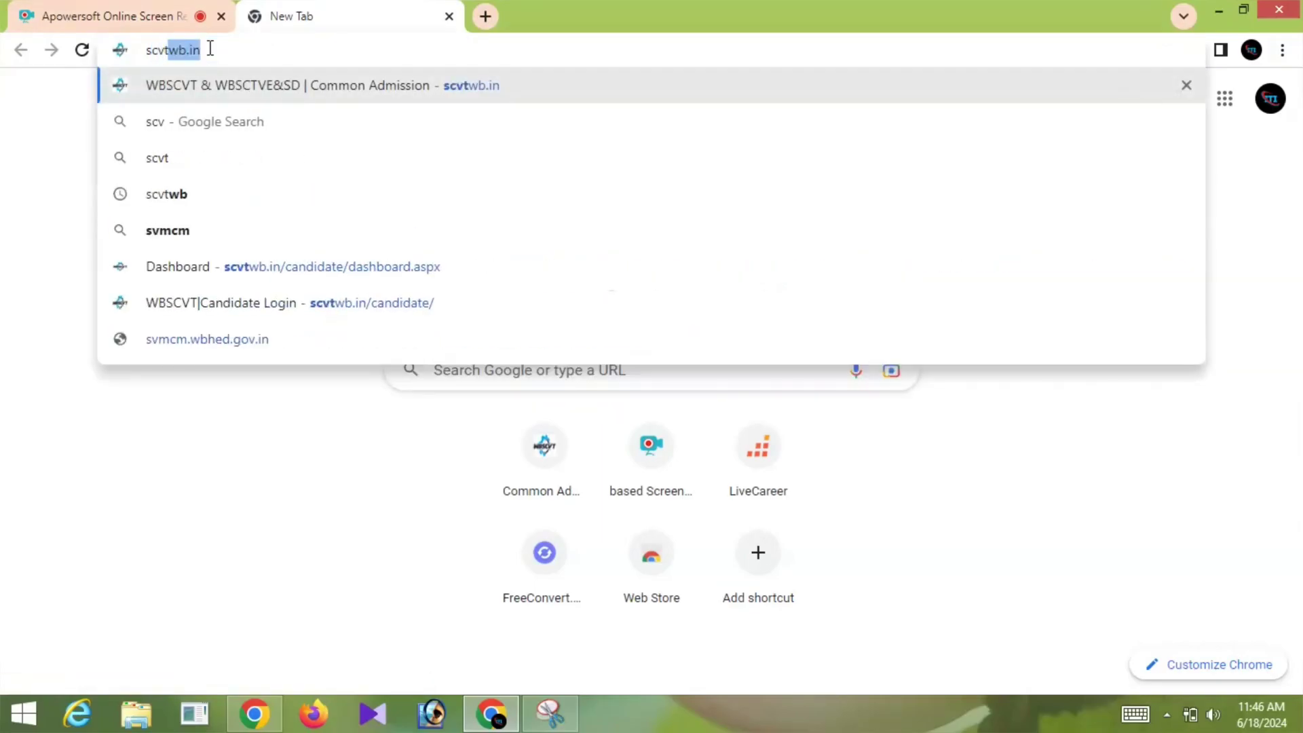
{"action": "type", "text": "wb.in"}
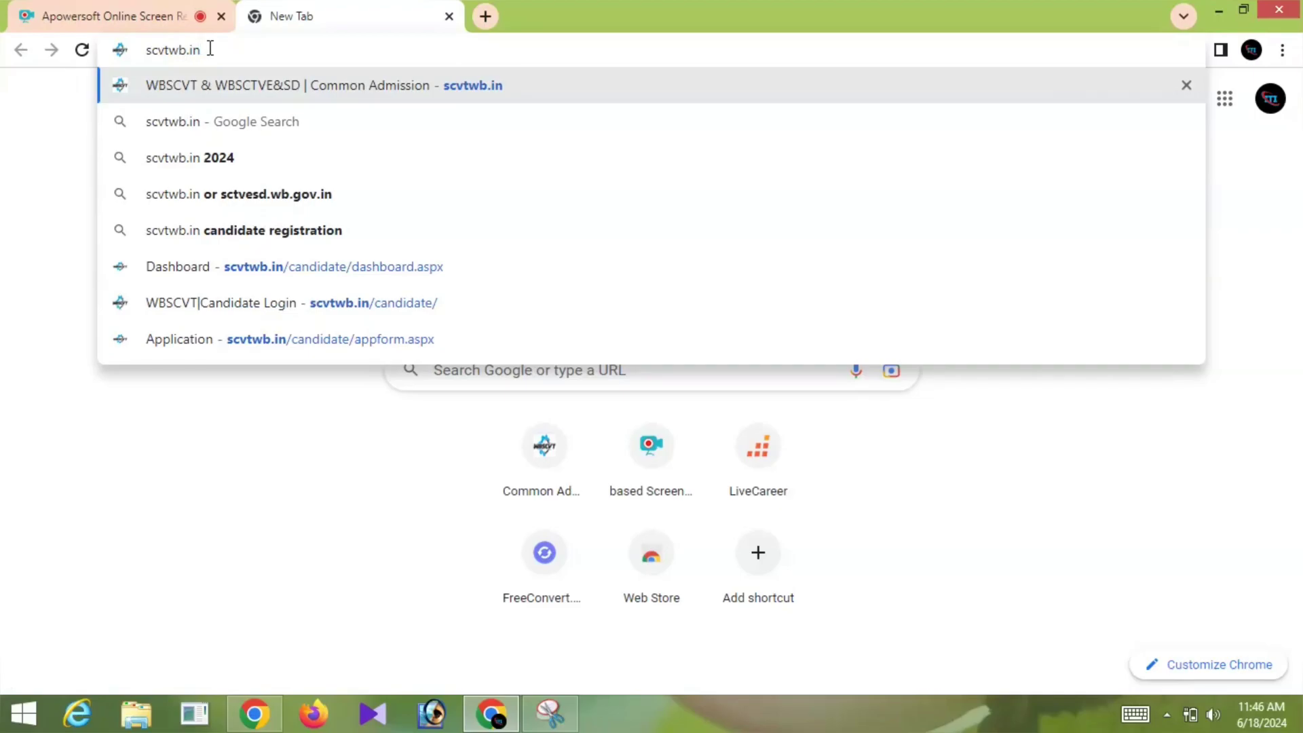
{"action": "key", "text": "Return"}
{"action": "scroll", "coordinate": [634, 496], "scroll_direction": "down", "scroll_amount": 2}
Sign in as a registered candidate using the autofilled credentials and the captcha code
{"action": "left_click", "coordinate": [689, 401]}
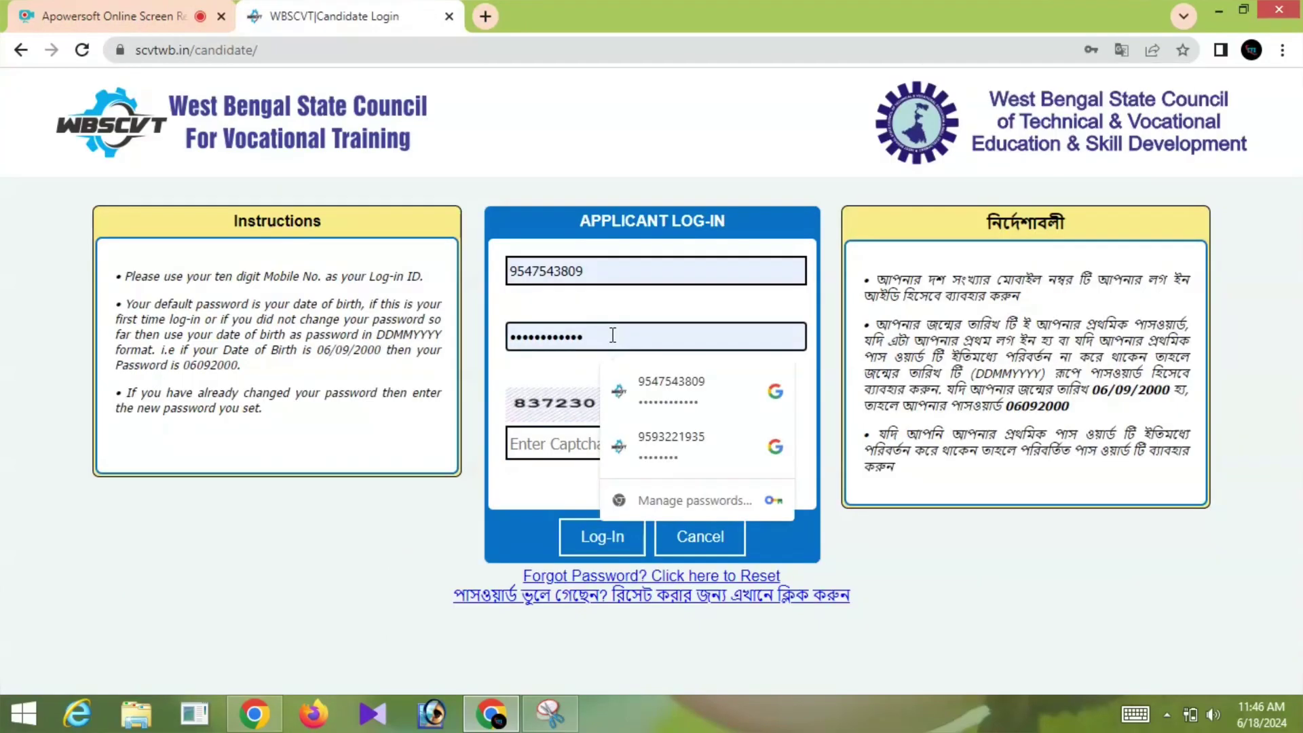
{"action": "left_click", "coordinate": [518, 439]}
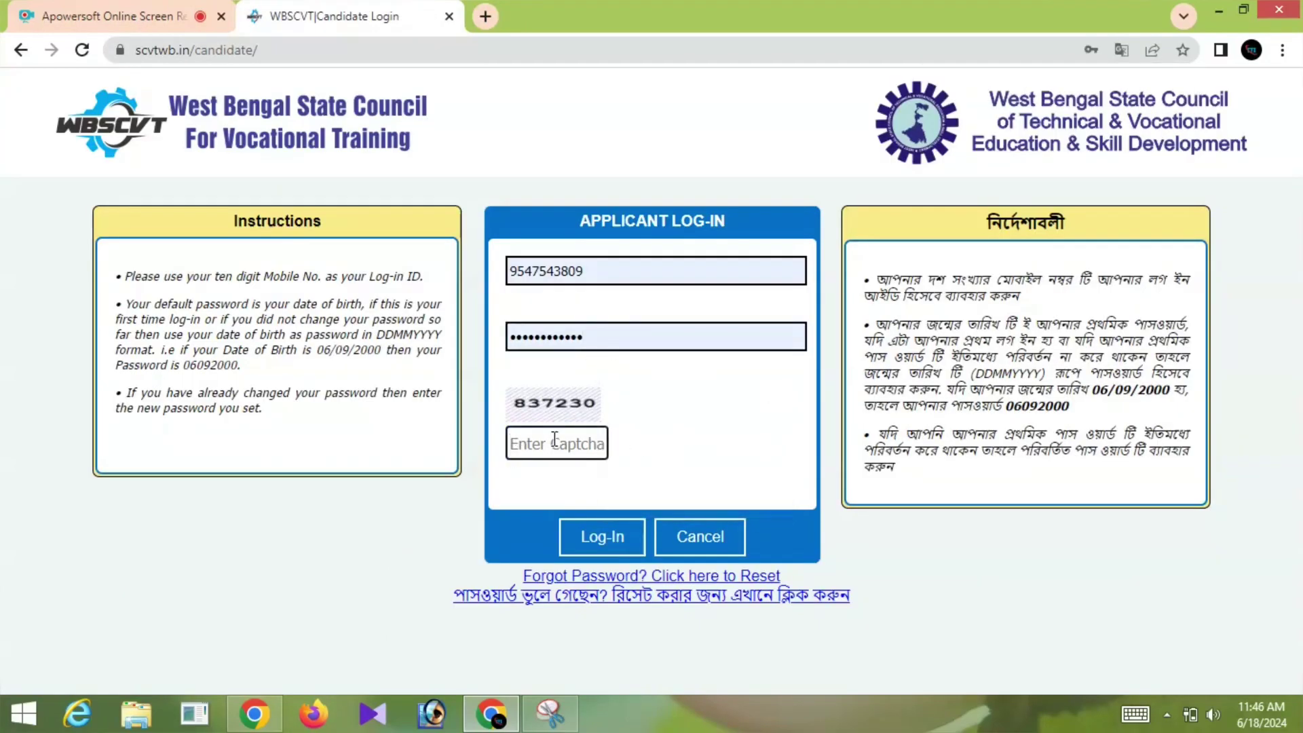
{"action": "type", "text": "837230"}
{"action": "left_click", "coordinate": [597, 543]}
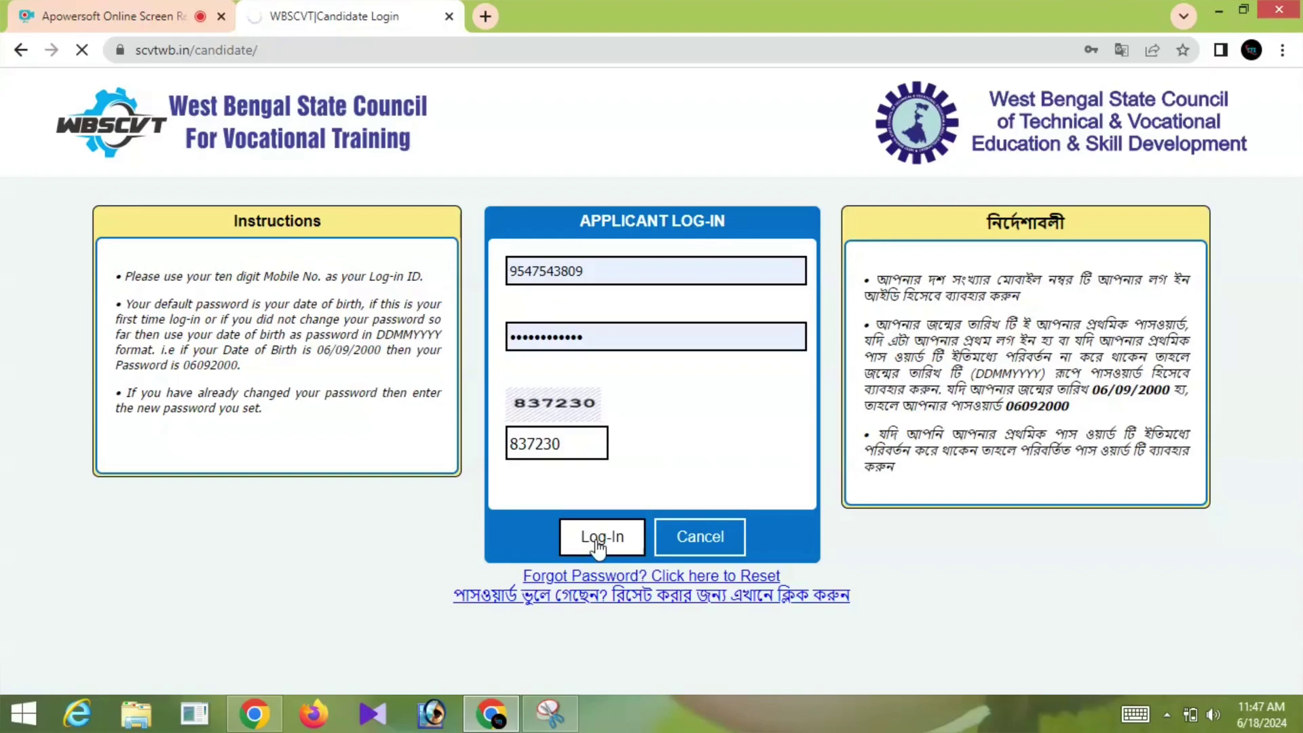
Start choice filling from the ITI : M GROUP card on the dashboard
{"action": "scroll", "coordinate": [529, 524], "scroll_direction": "down", "scroll_amount": 5}
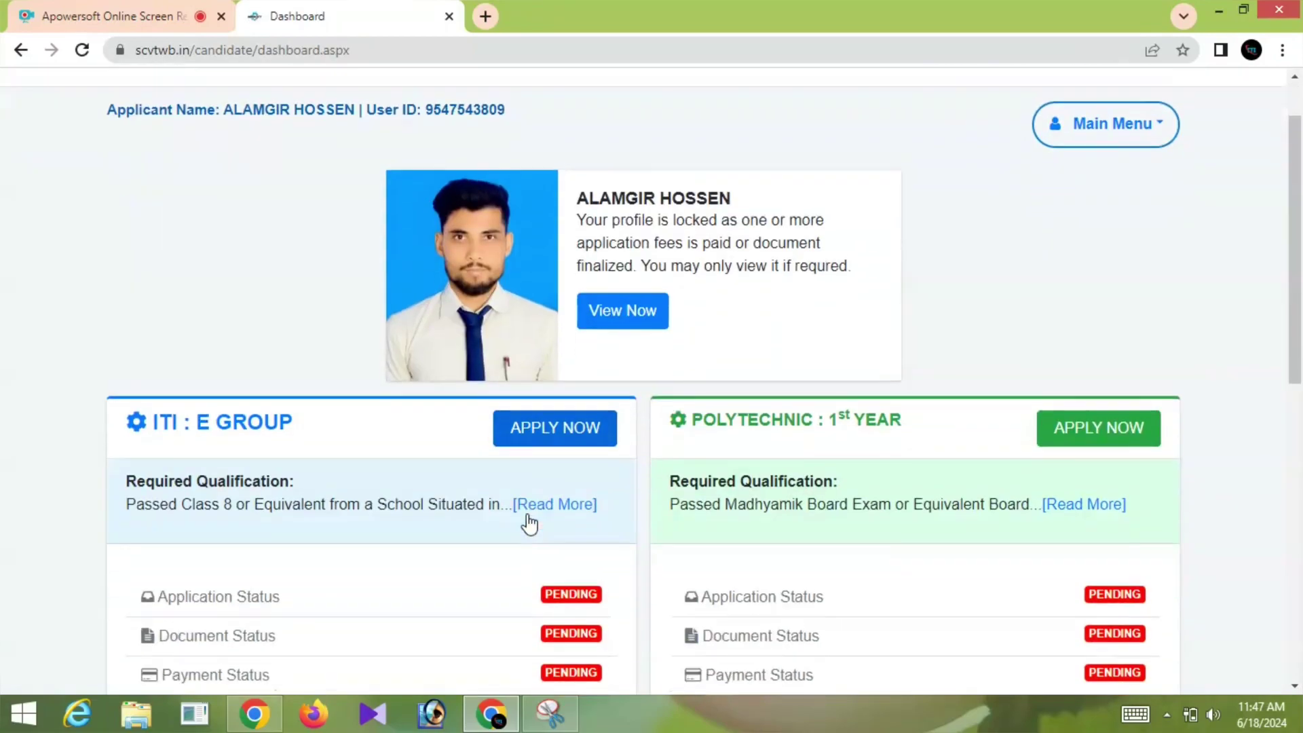
{"action": "scroll", "coordinate": [529, 519], "scroll_direction": "down", "scroll_amount": 5}
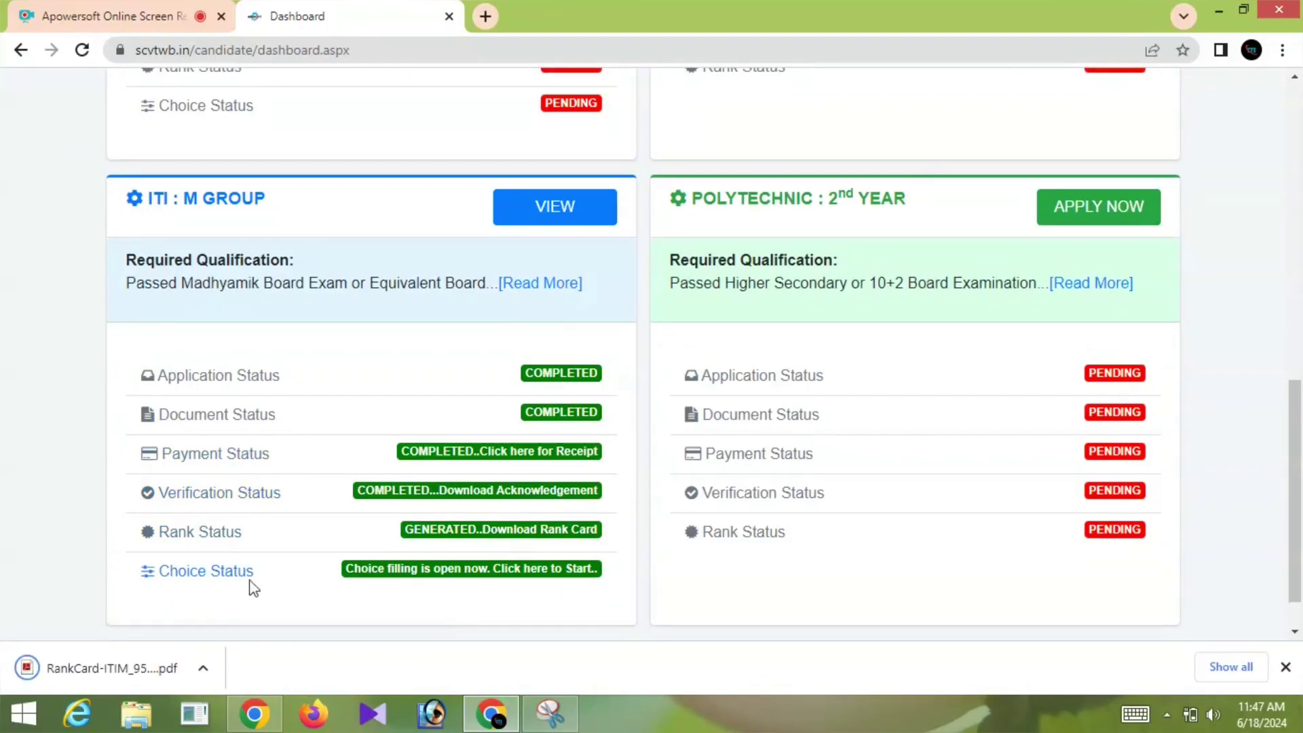
{"action": "left_click", "coordinate": [467, 574]}
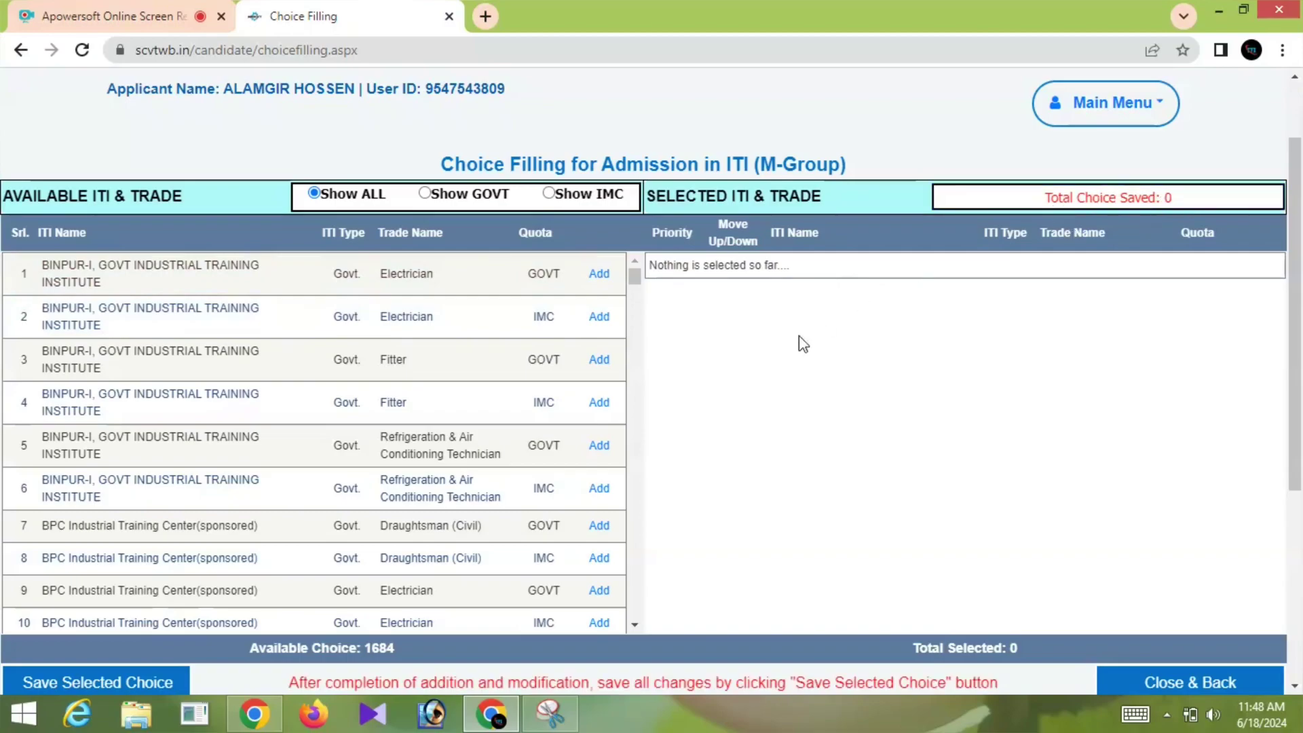
{"action": "scroll", "coordinate": [733, 416], "scroll_direction": "down", "scroll_amount": 3}
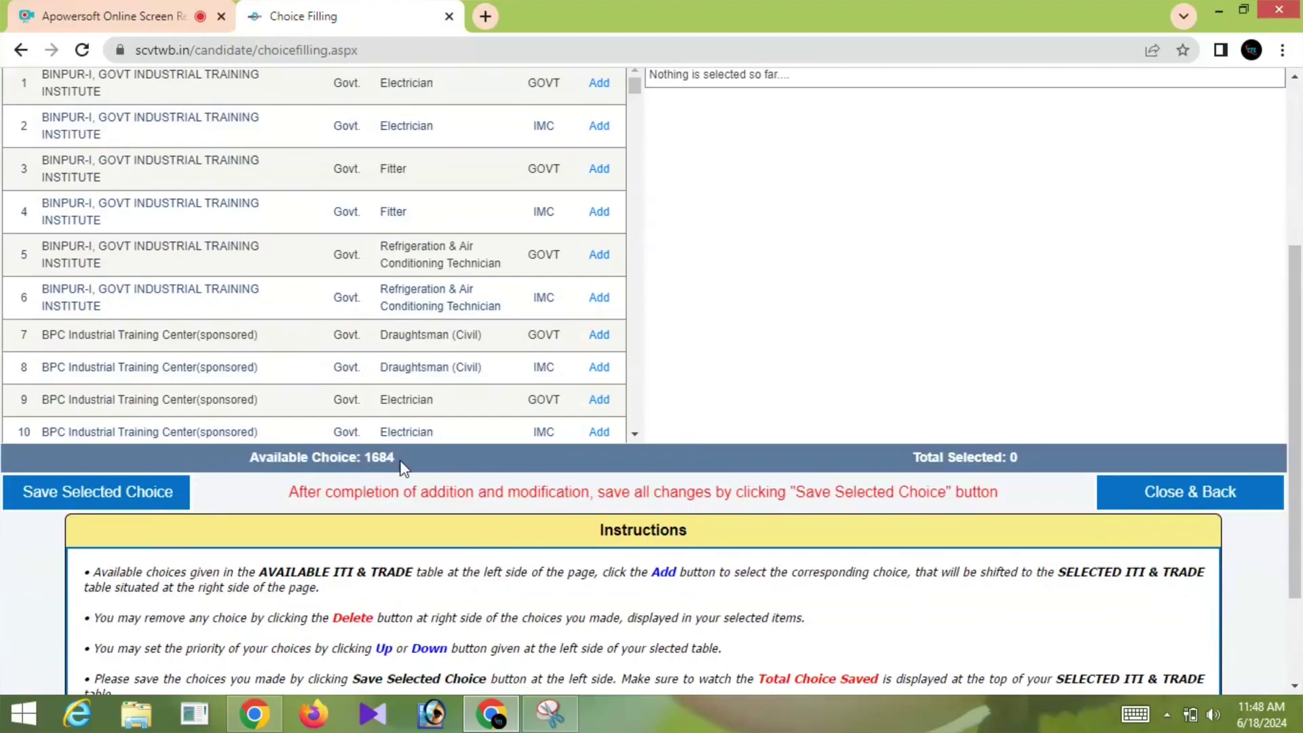
{"action": "scroll", "coordinate": [193, 580], "scroll_direction": "down", "scroll_amount": 2}
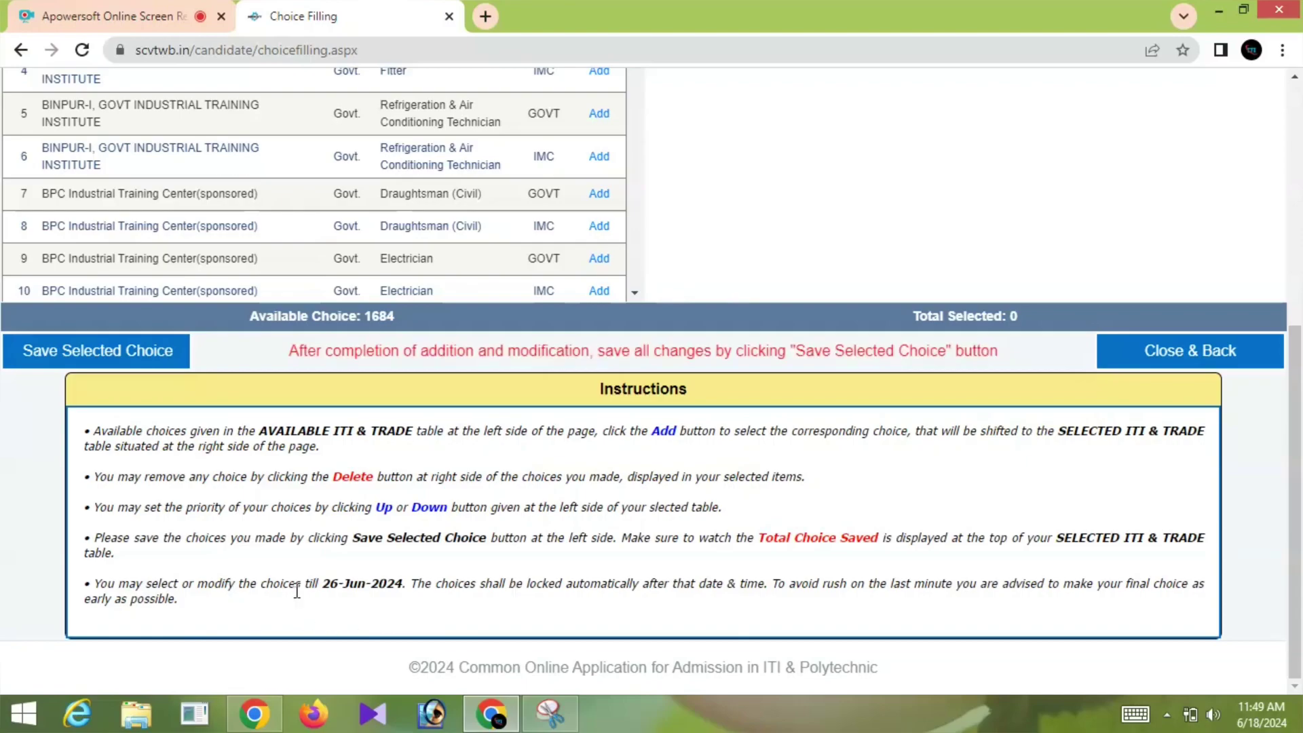
{"action": "scroll", "coordinate": [296, 590], "scroll_direction": "up", "scroll_amount": 4}
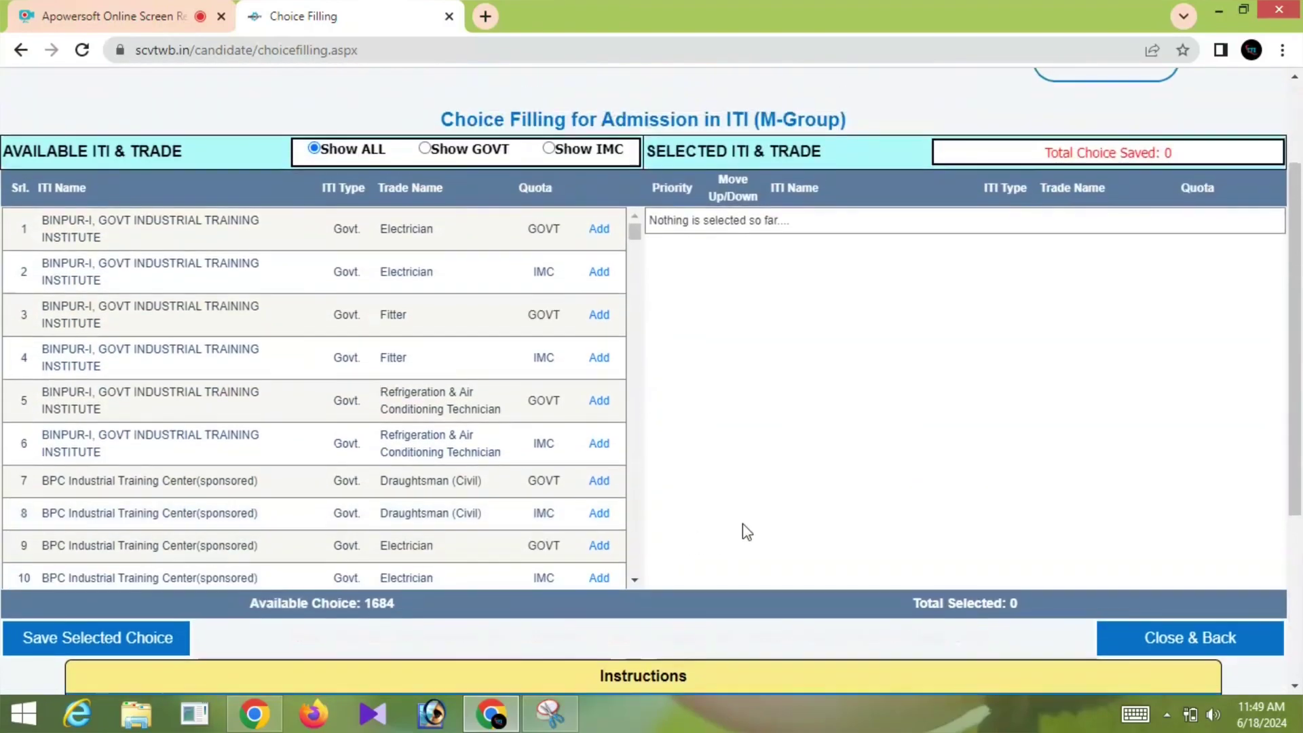
{"action": "scroll", "coordinate": [743, 523], "scroll_direction": "up", "scroll_amount": 1}
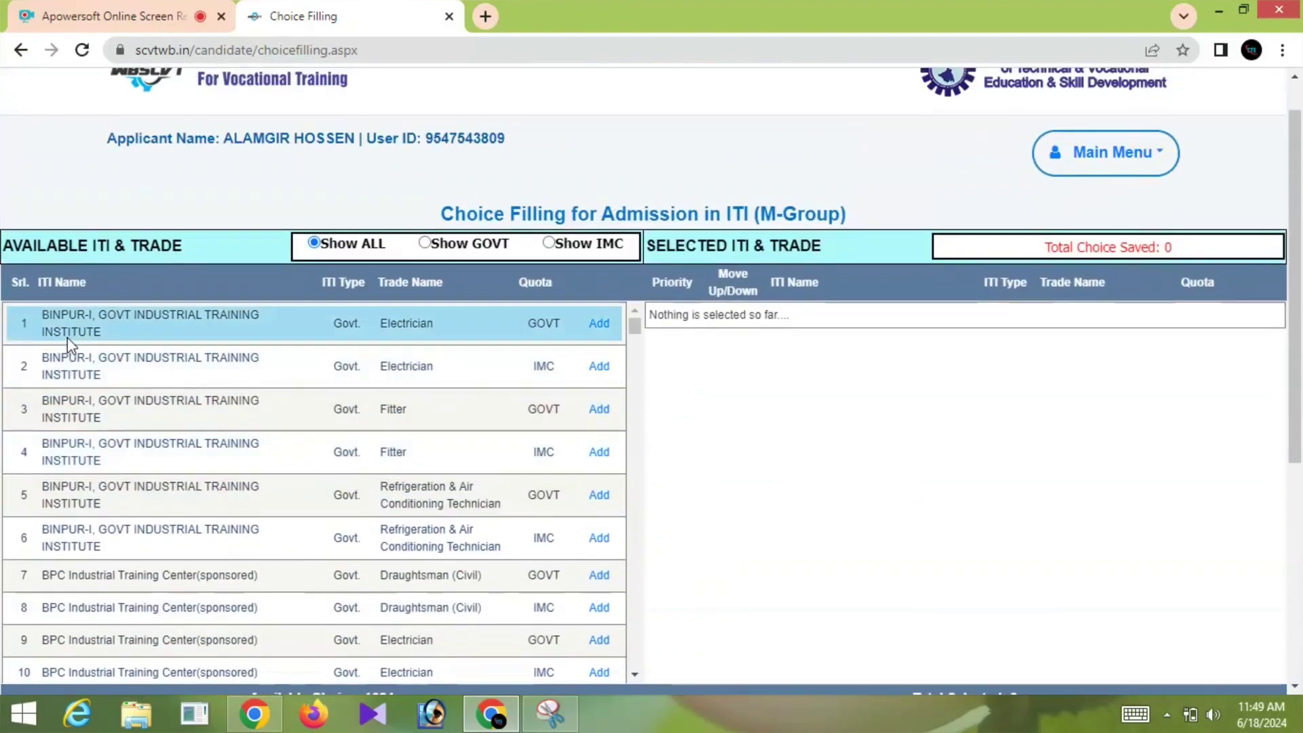
Add the Malda IMC, Haringhata GOVT and Harirampur GOVT Electrician rows to the selection
{"action": "left_click", "coordinate": [600, 324]}
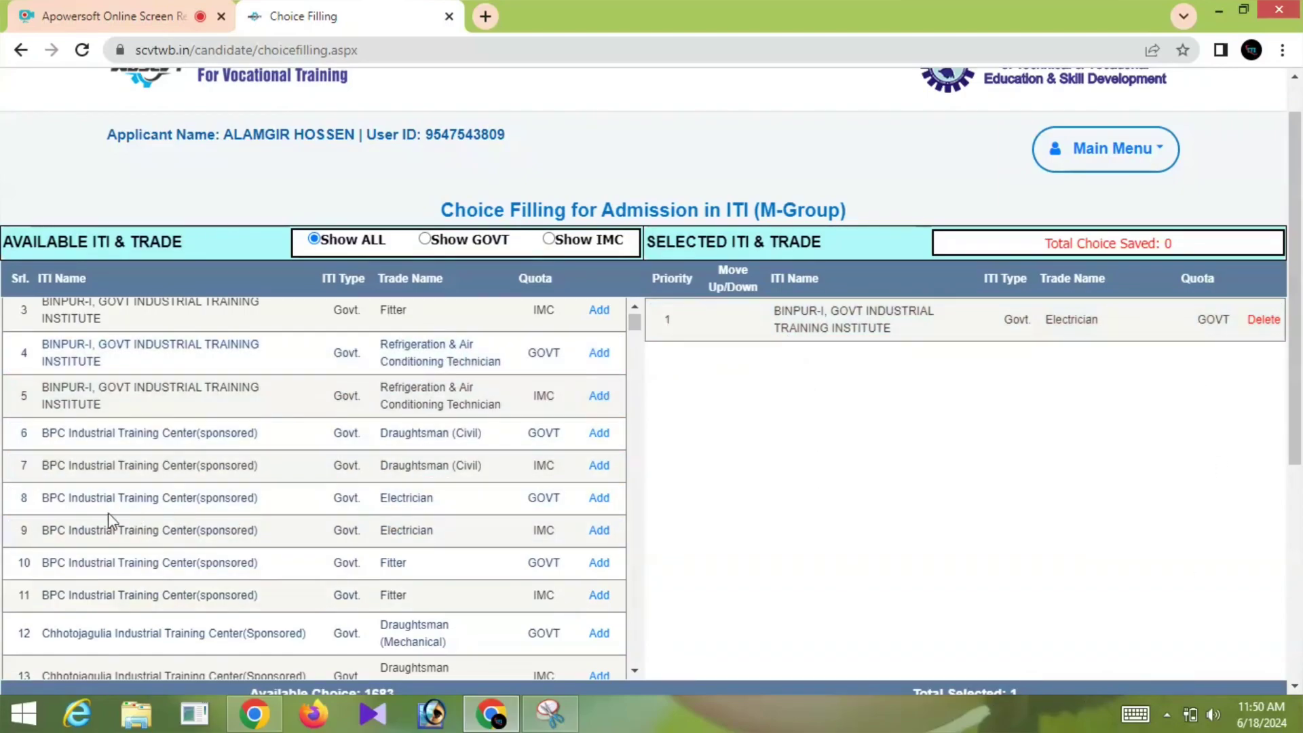
{"action": "left_click", "coordinate": [599, 500]}
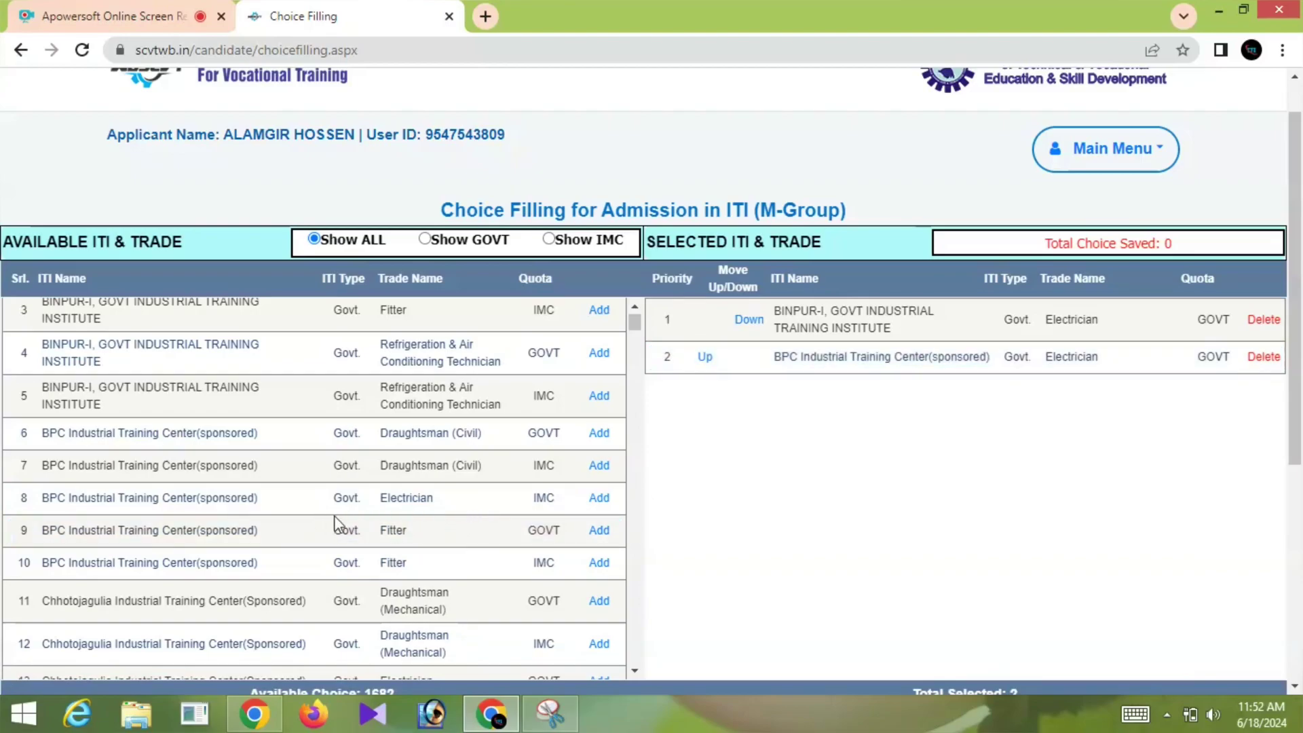
{"action": "scroll", "coordinate": [522, 473], "scroll_direction": "down", "scroll_amount": 3}
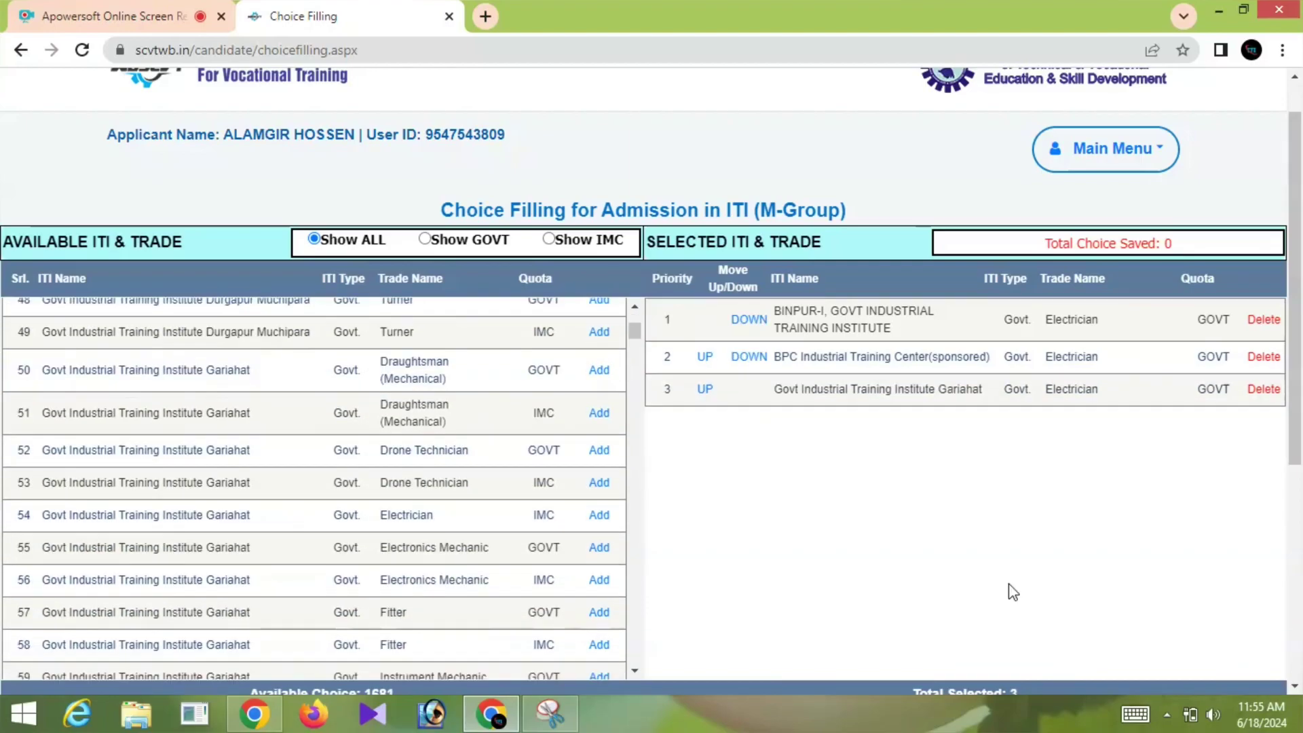
{"action": "scroll", "coordinate": [477, 542], "scroll_direction": "down", "scroll_amount": 1}
{"action": "scroll", "coordinate": [479, 541], "scroll_direction": "down", "scroll_amount": 20}
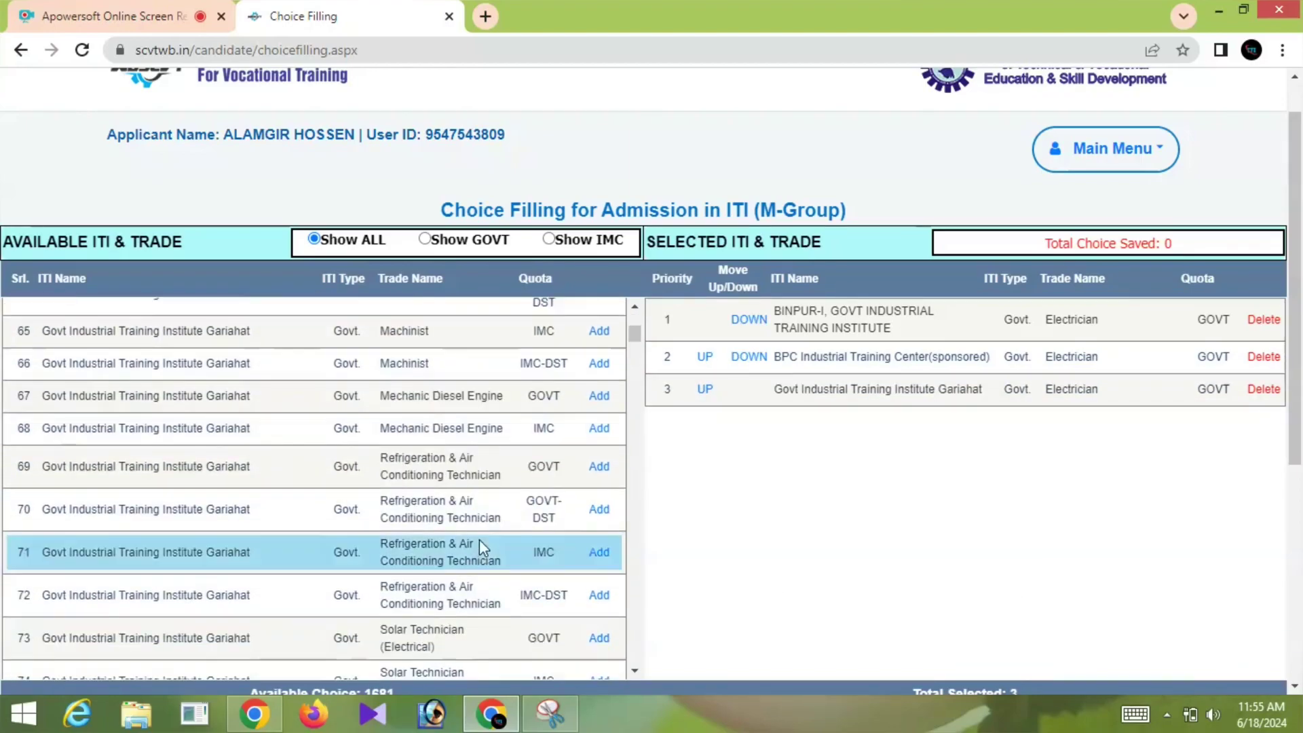
{"action": "scroll", "coordinate": [355, 466], "scroll_direction": "down", "scroll_amount": 20}
{"action": "scroll", "coordinate": [349, 465], "scroll_direction": "up", "scroll_amount": 5}
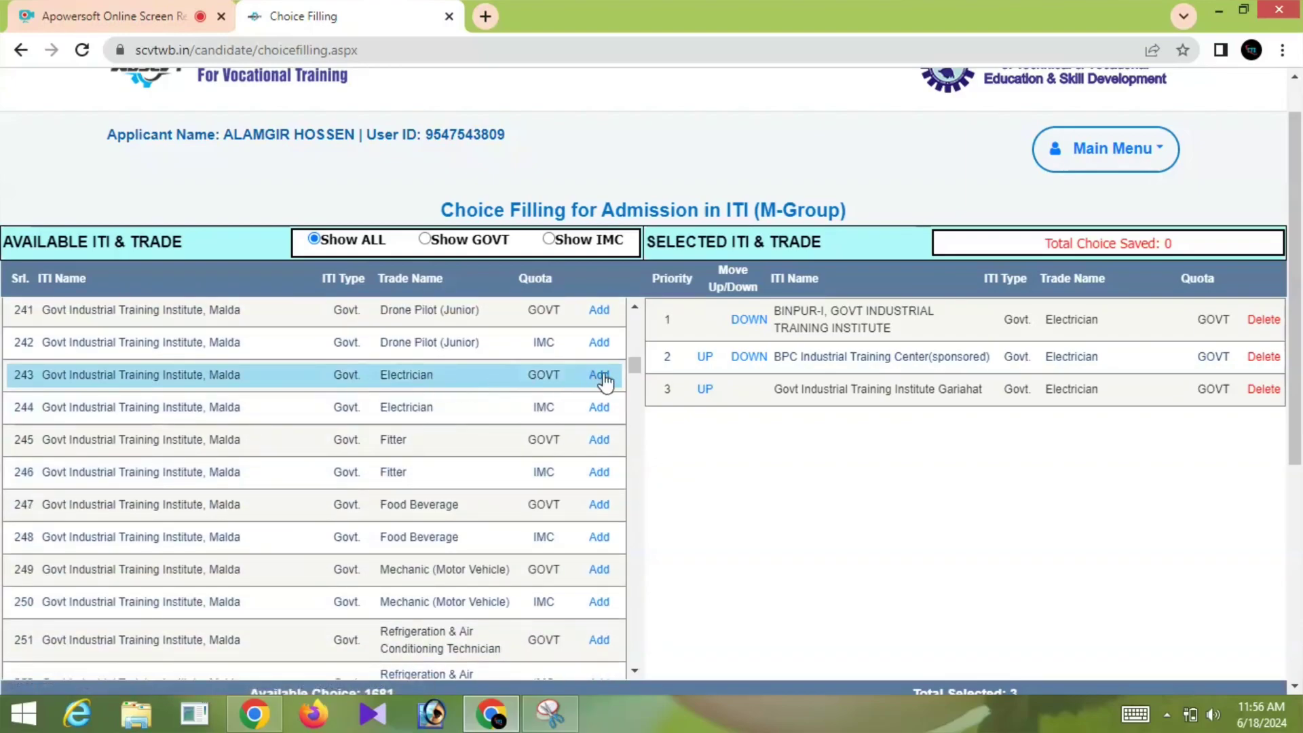
{"action": "scroll", "coordinate": [474, 518], "scroll_direction": "down", "scroll_amount": 20}
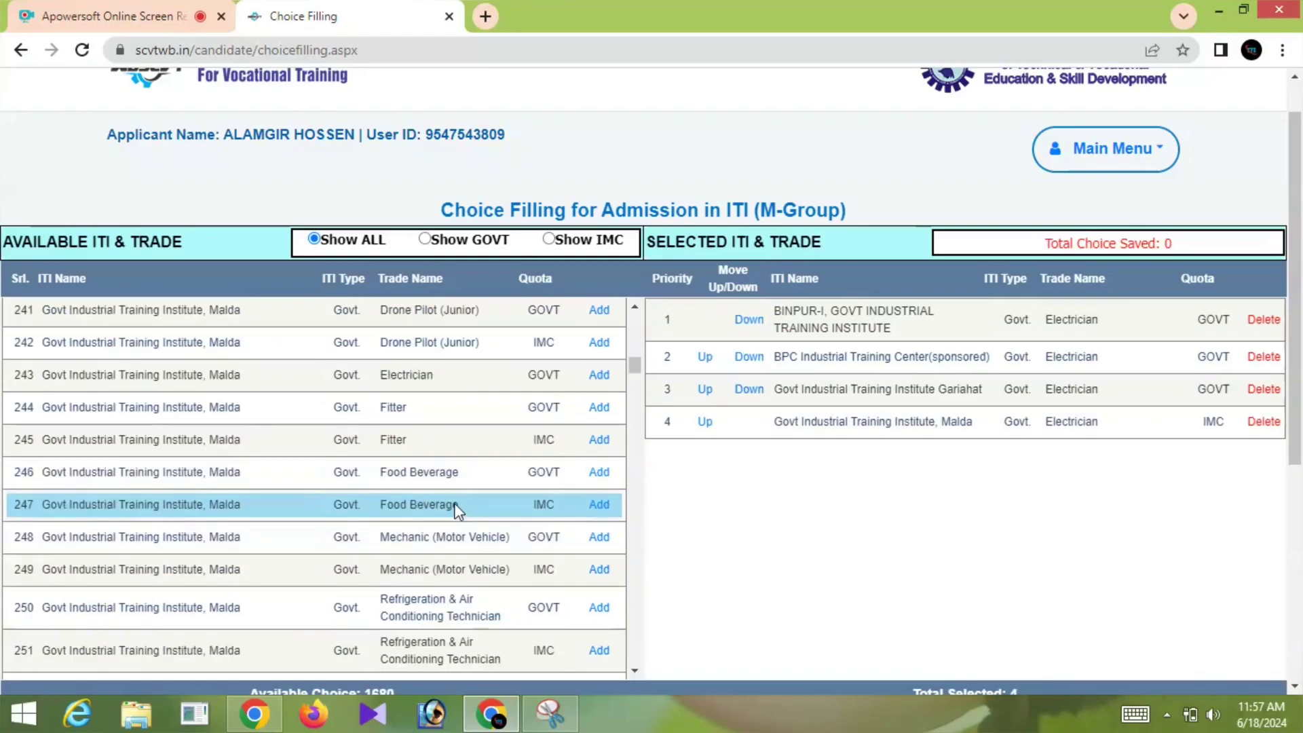
{"action": "scroll", "coordinate": [497, 458], "scroll_direction": "down", "scroll_amount": 20}
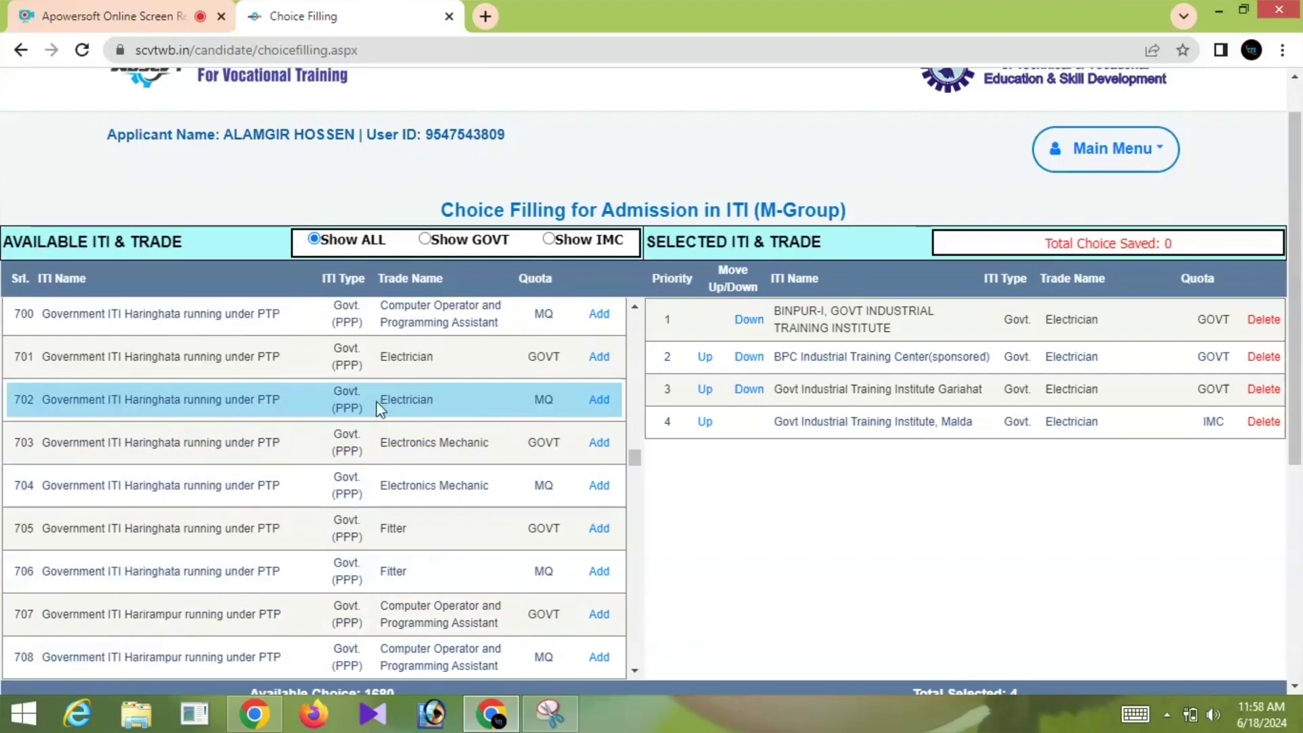
{"action": "scroll", "coordinate": [385, 478], "scroll_direction": "up", "scroll_amount": 2}
{"action": "left_click", "coordinate": [599, 453]}
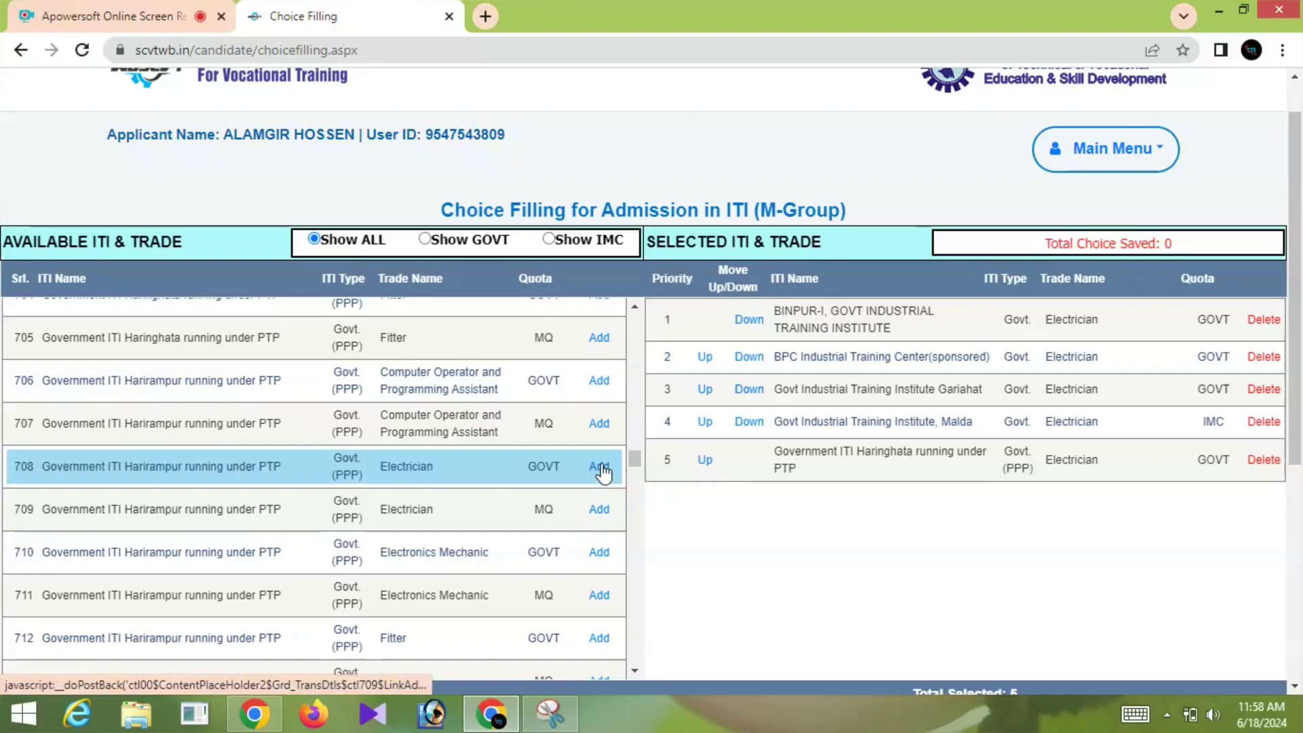
{"action": "scroll", "coordinate": [495, 511], "scroll_direction": "down", "scroll_amount": 10}
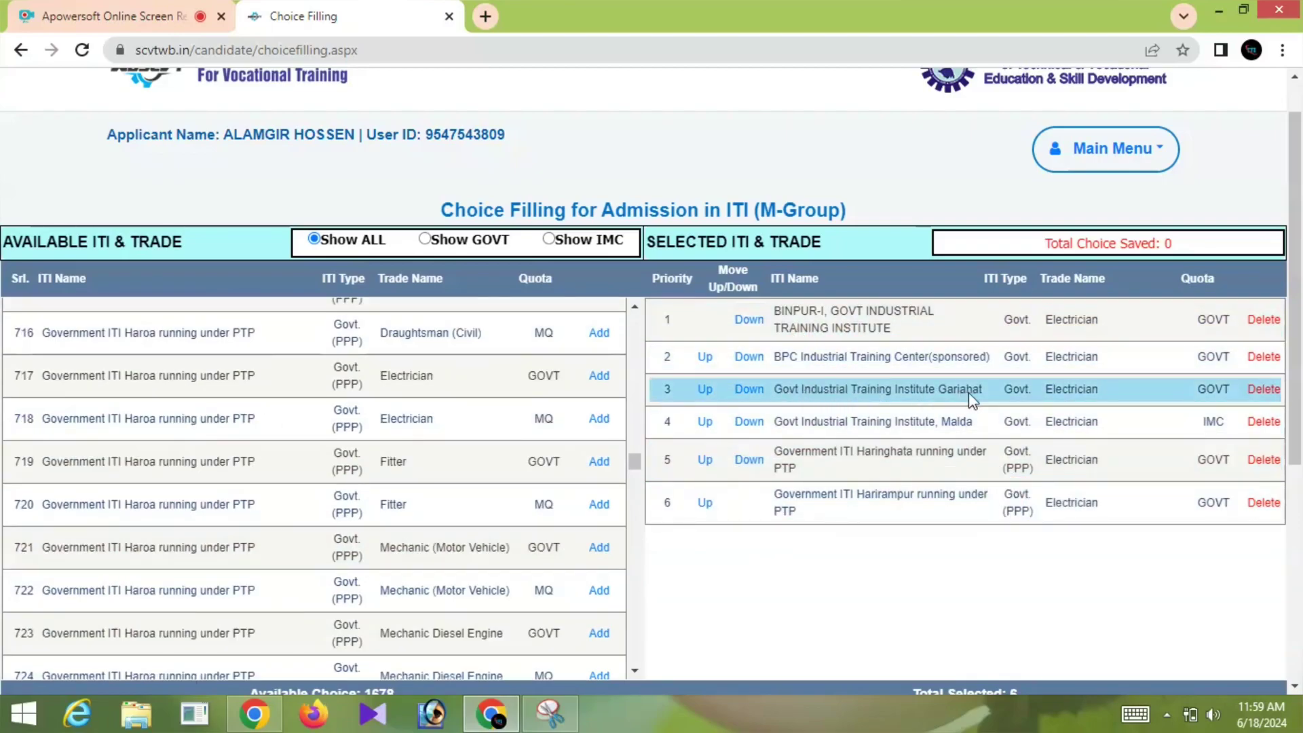
Raise Gariahat to first priority and delete the Malda IMC Electrician choice
{"action": "left_click", "coordinate": [706, 397]}
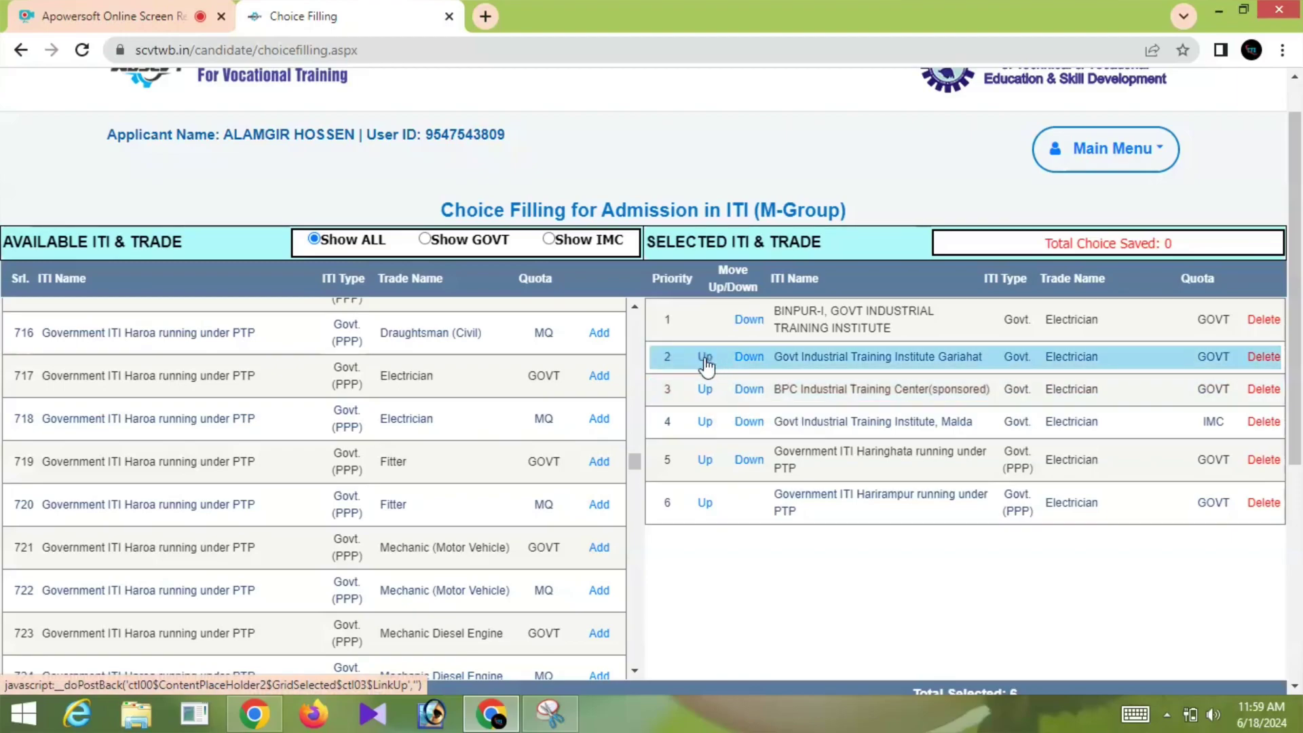
{"action": "left_click", "coordinate": [706, 359]}
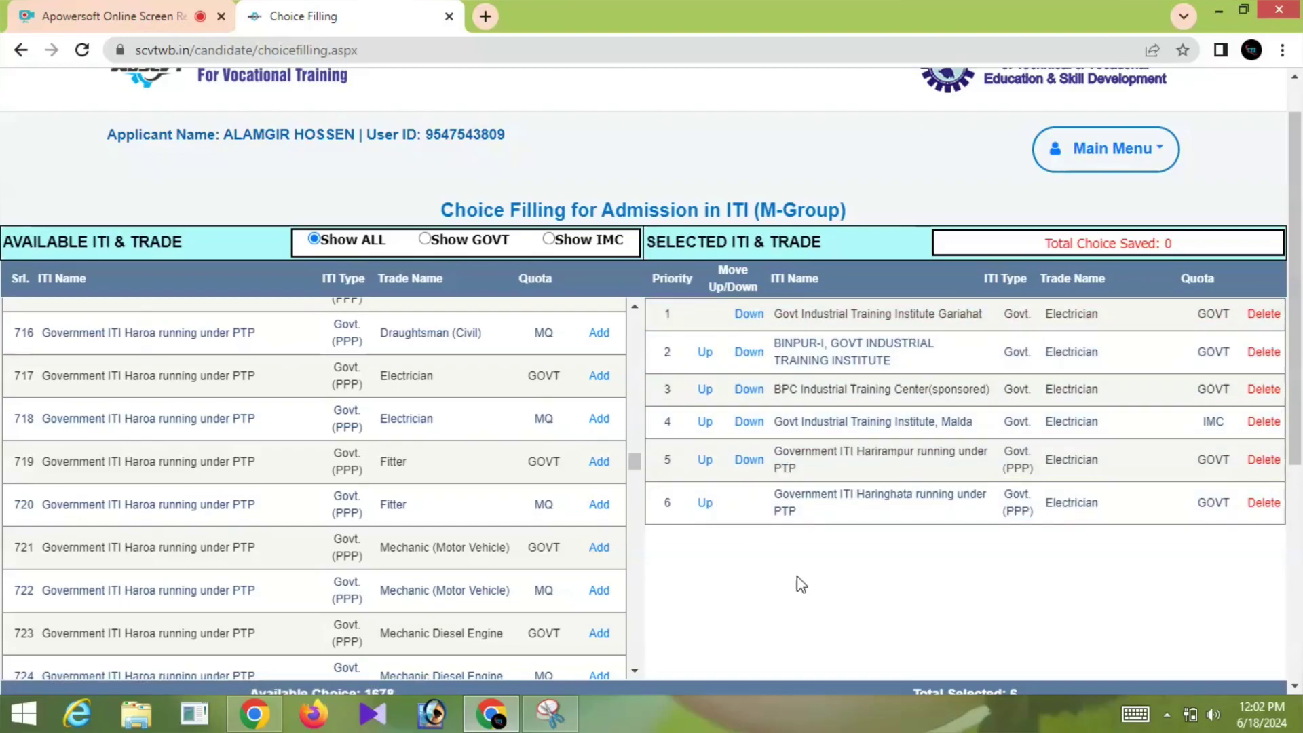
{"action": "left_click", "coordinate": [1263, 424]}
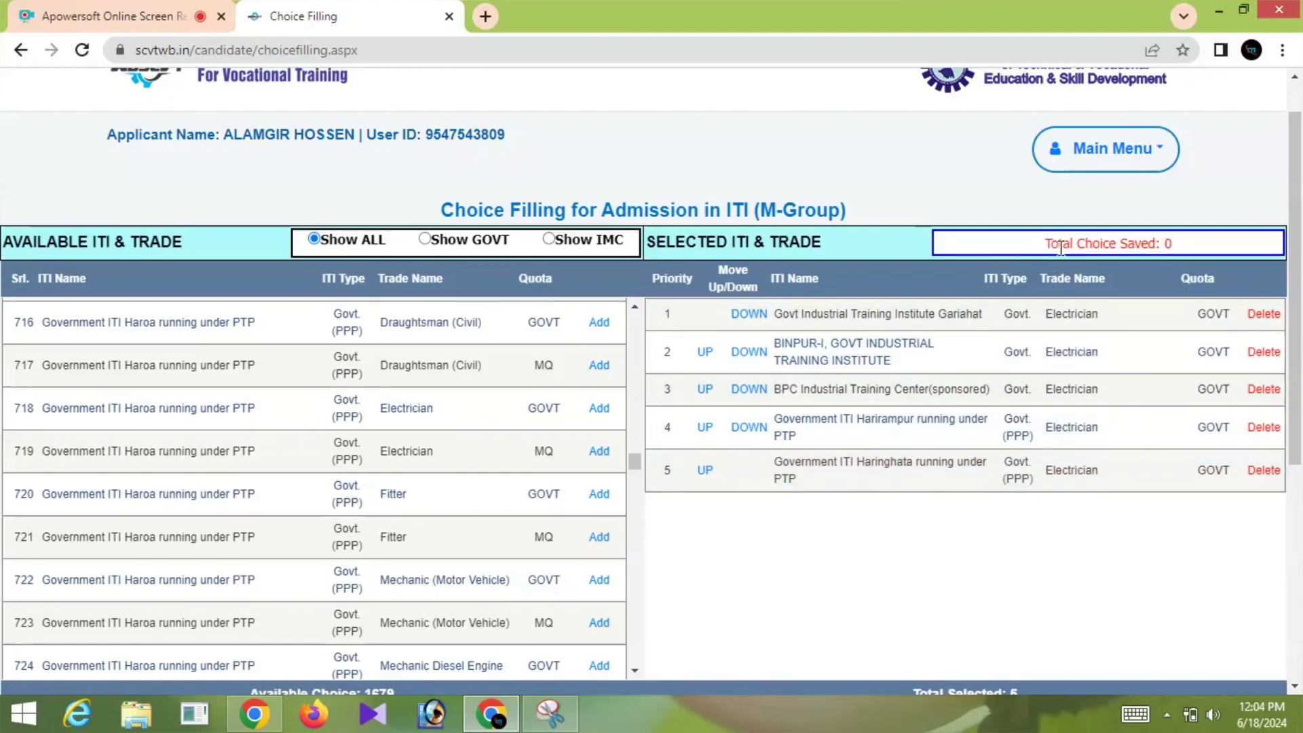
{"action": "scroll", "coordinate": [1015, 527], "scroll_direction": "down", "scroll_amount": 1}
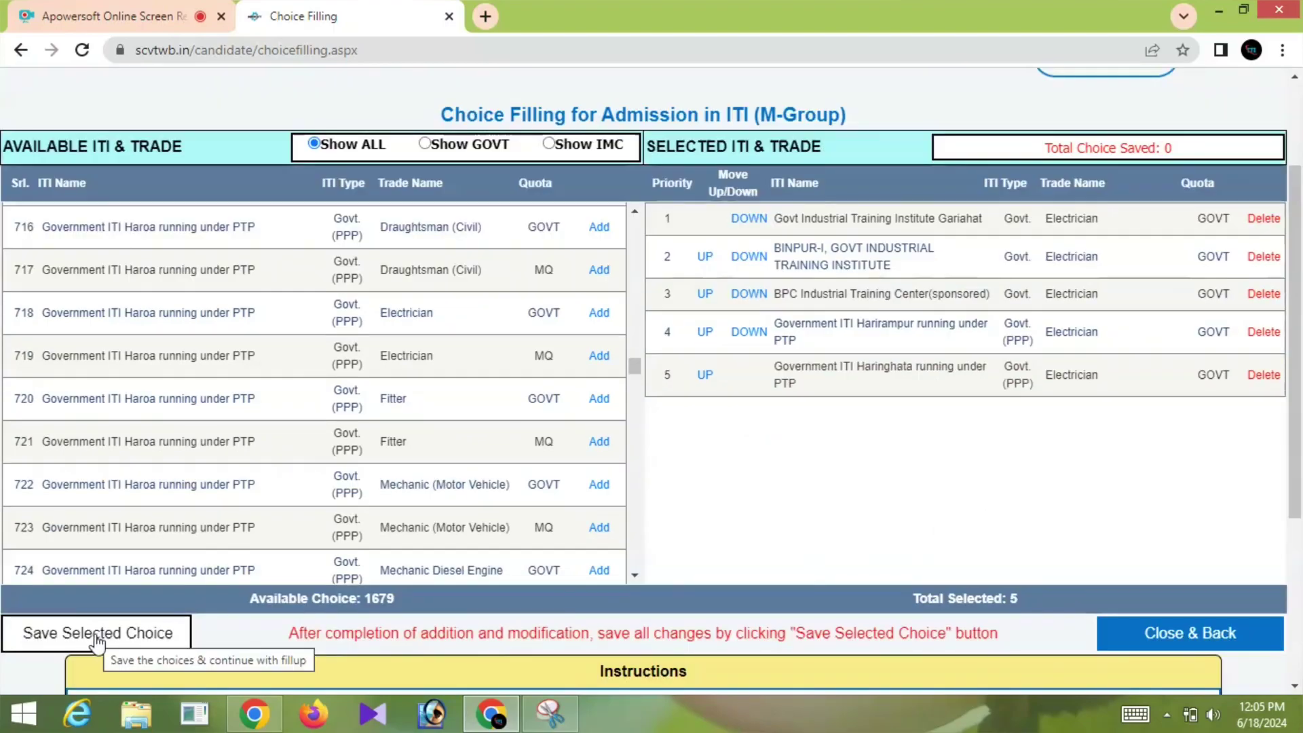
Save the five selected Electrician choices and acknowledge the '5 Choices Saved.' alert
{"action": "left_click", "coordinate": [115, 641]}
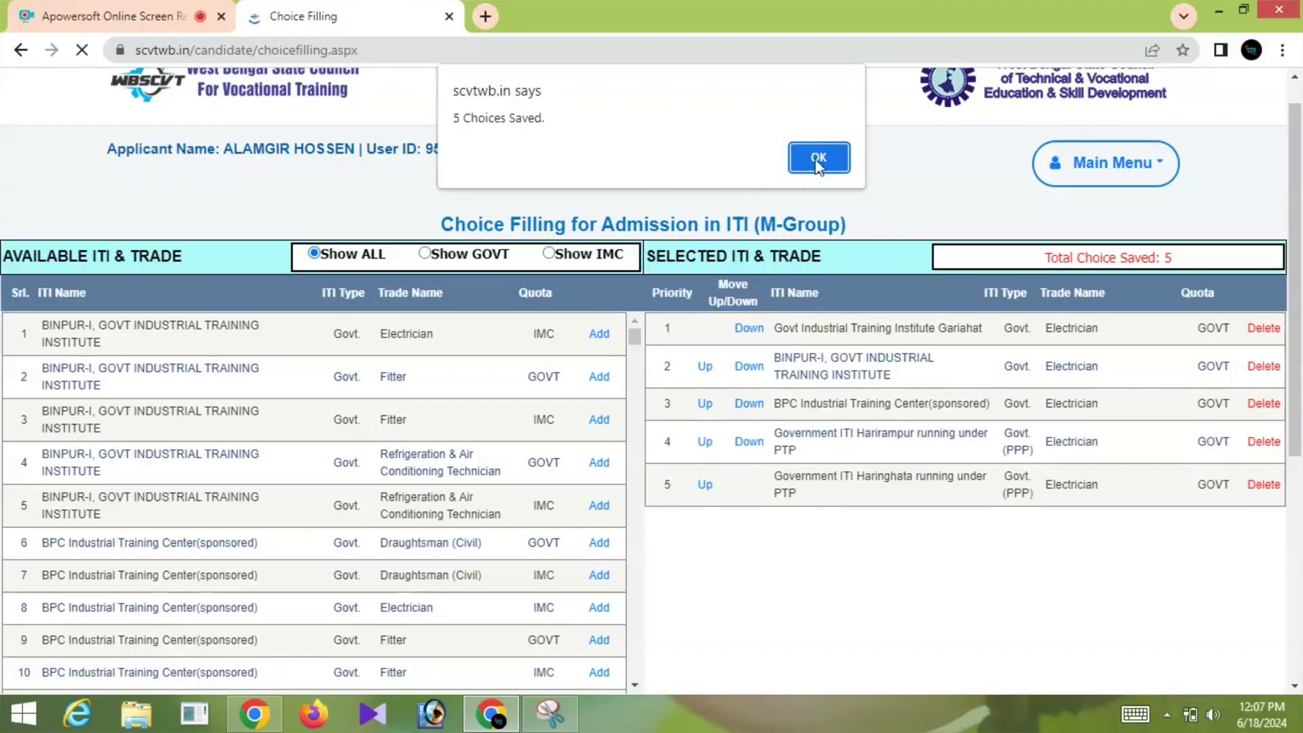
{"action": "left_click", "coordinate": [835, 158]}
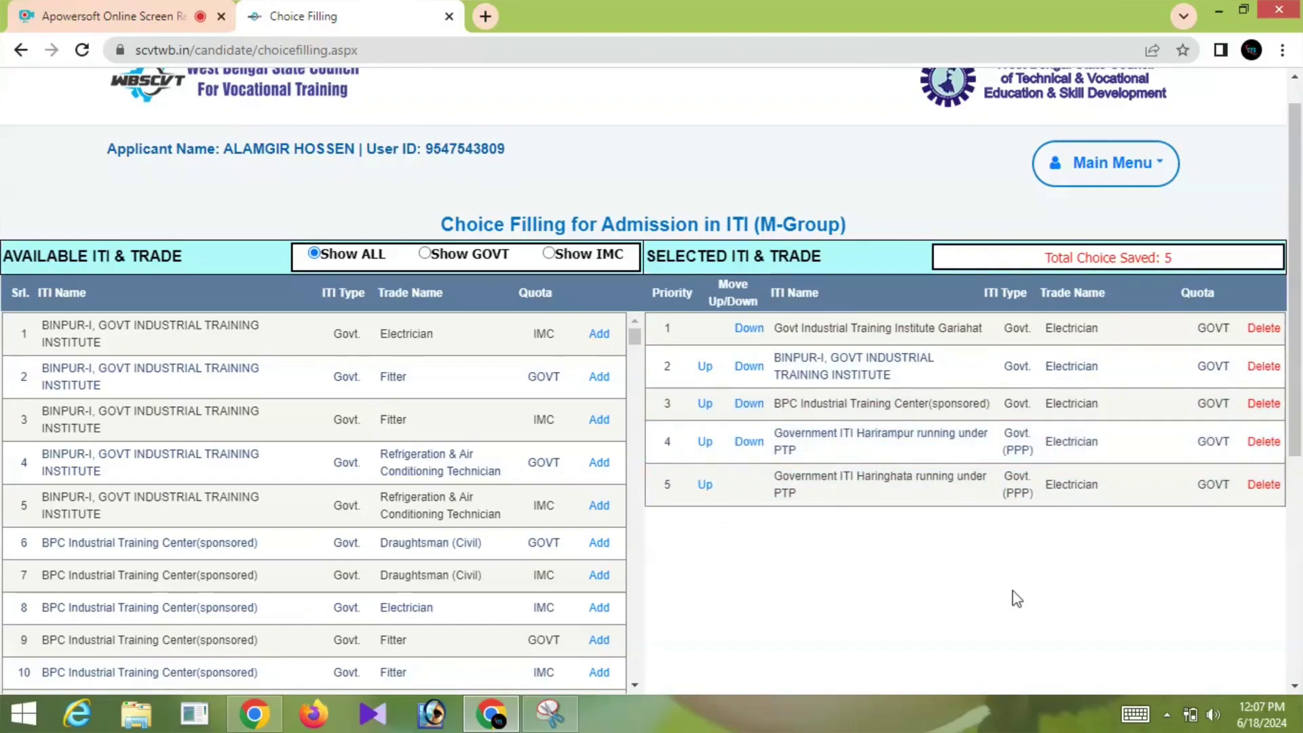
{"action": "scroll", "coordinate": [1014, 591], "scroll_direction": "down", "scroll_amount": 5}
{"action": "scroll", "coordinate": [1018, 583], "scroll_direction": "up", "scroll_amount": 4}
{"action": "scroll", "coordinate": [421, 421], "scroll_direction": "down", "scroll_amount": 15}
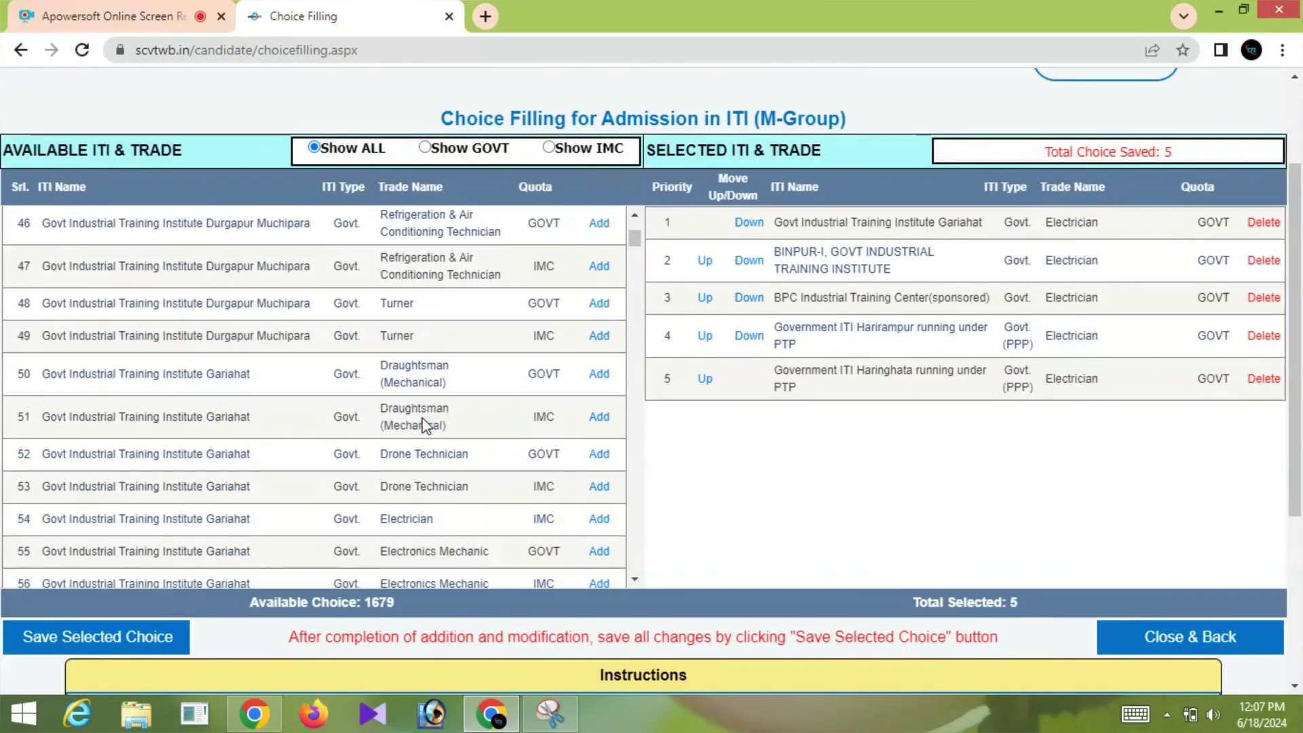
Add Haldia Electrician GOVT as the sixth choice and save all six
{"action": "scroll", "coordinate": [425, 424], "scroll_direction": "down", "scroll_amount": 11}
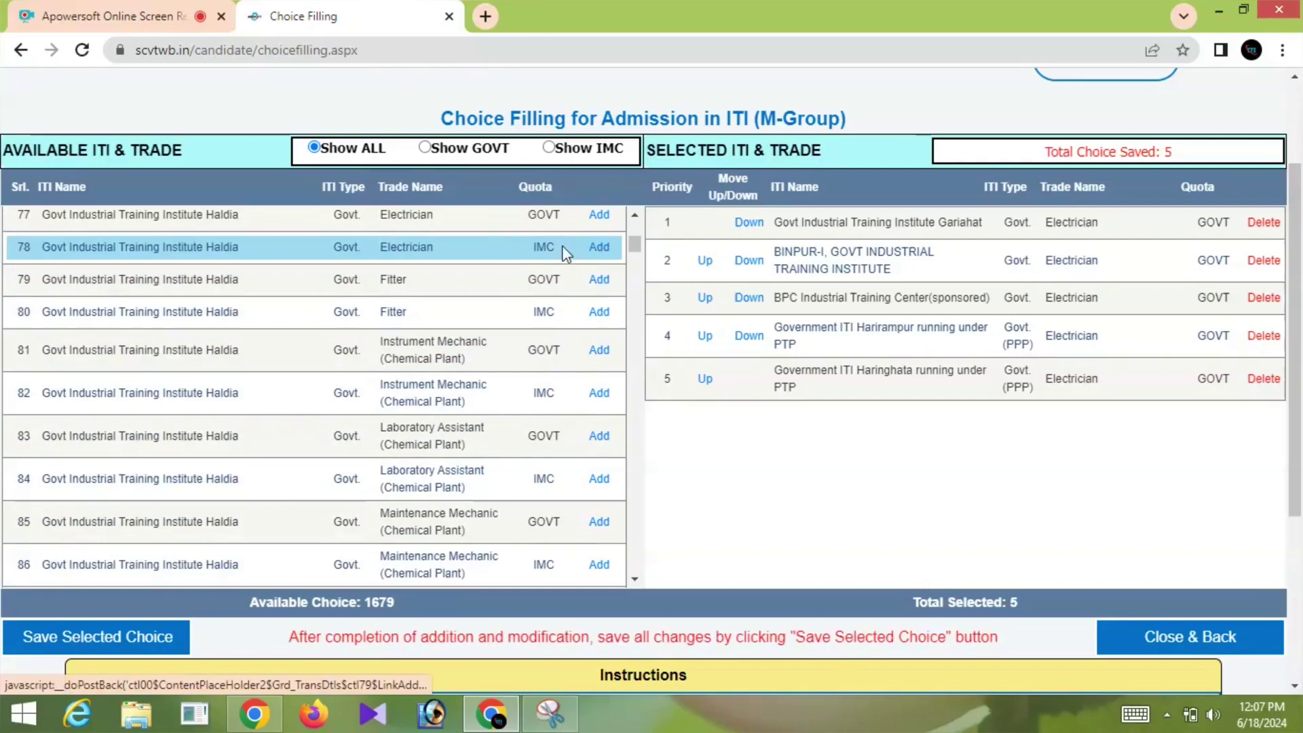
{"action": "left_click", "coordinate": [599, 214]}
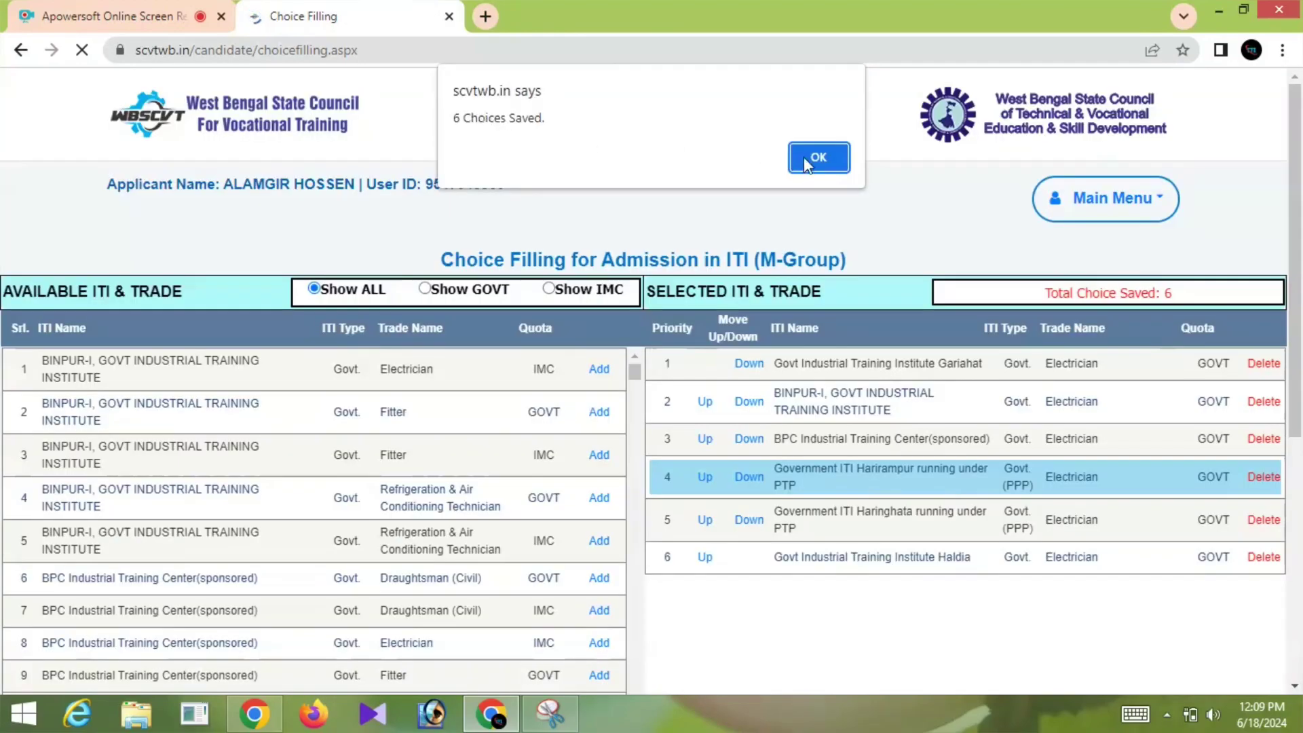
{"action": "left_click", "coordinate": [815, 158]}
Close the choice filling page and return to the candidate dashboard
{"action": "scroll", "coordinate": [872, 611], "scroll_direction": "down", "scroll_amount": 4}
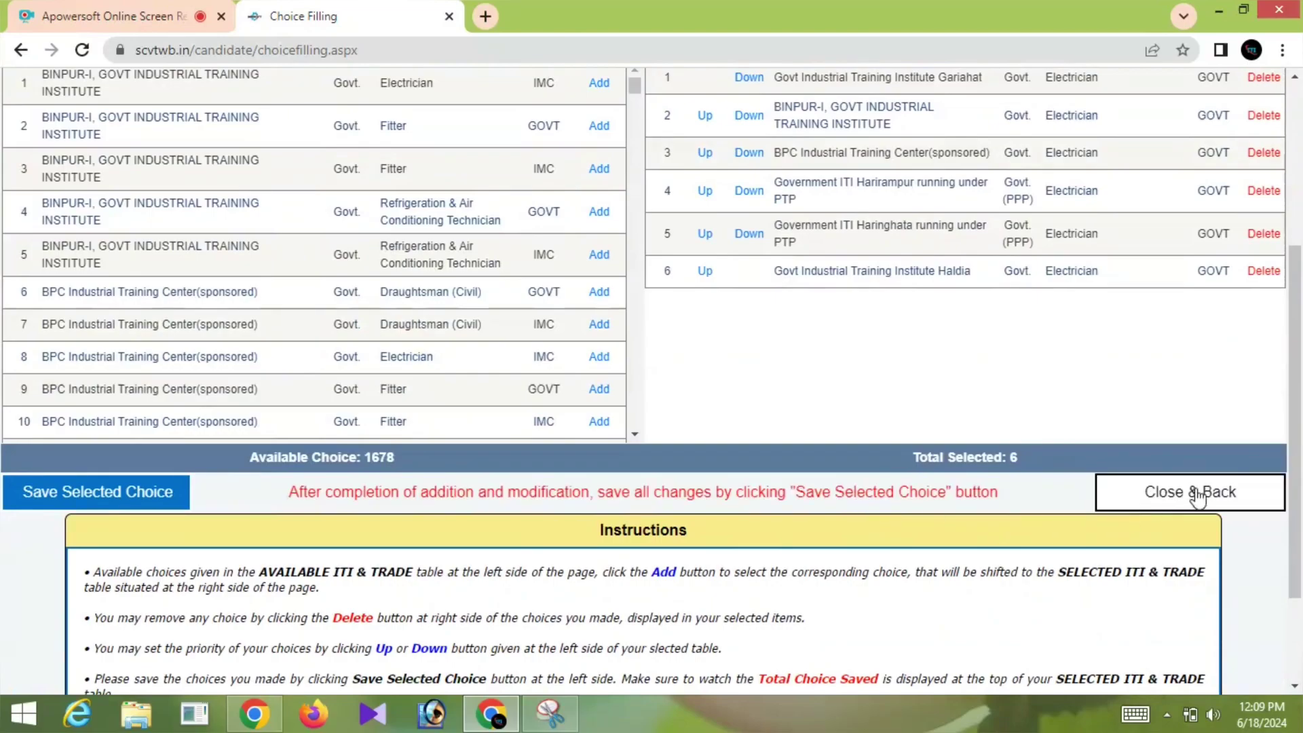
{"action": "left_click", "coordinate": [1130, 494]}
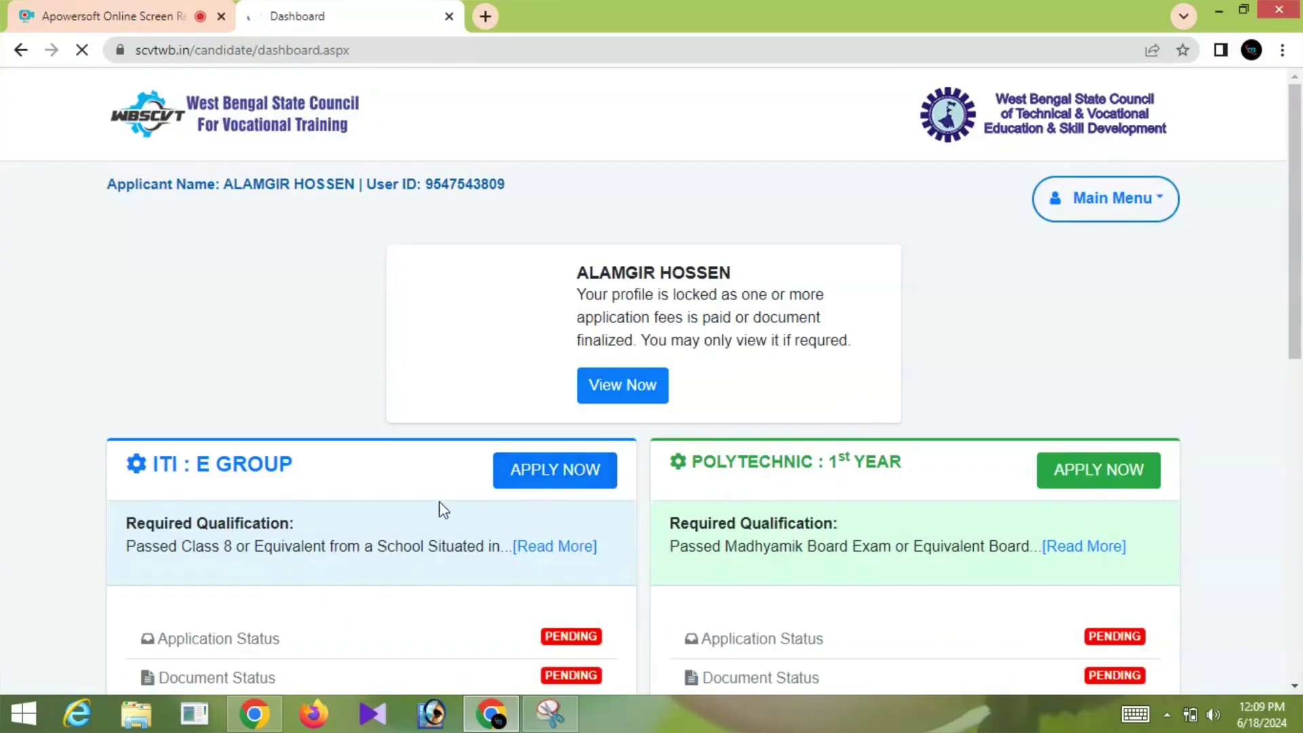
{"action": "scroll", "coordinate": [439, 479], "scroll_direction": "down", "scroll_amount": 10}
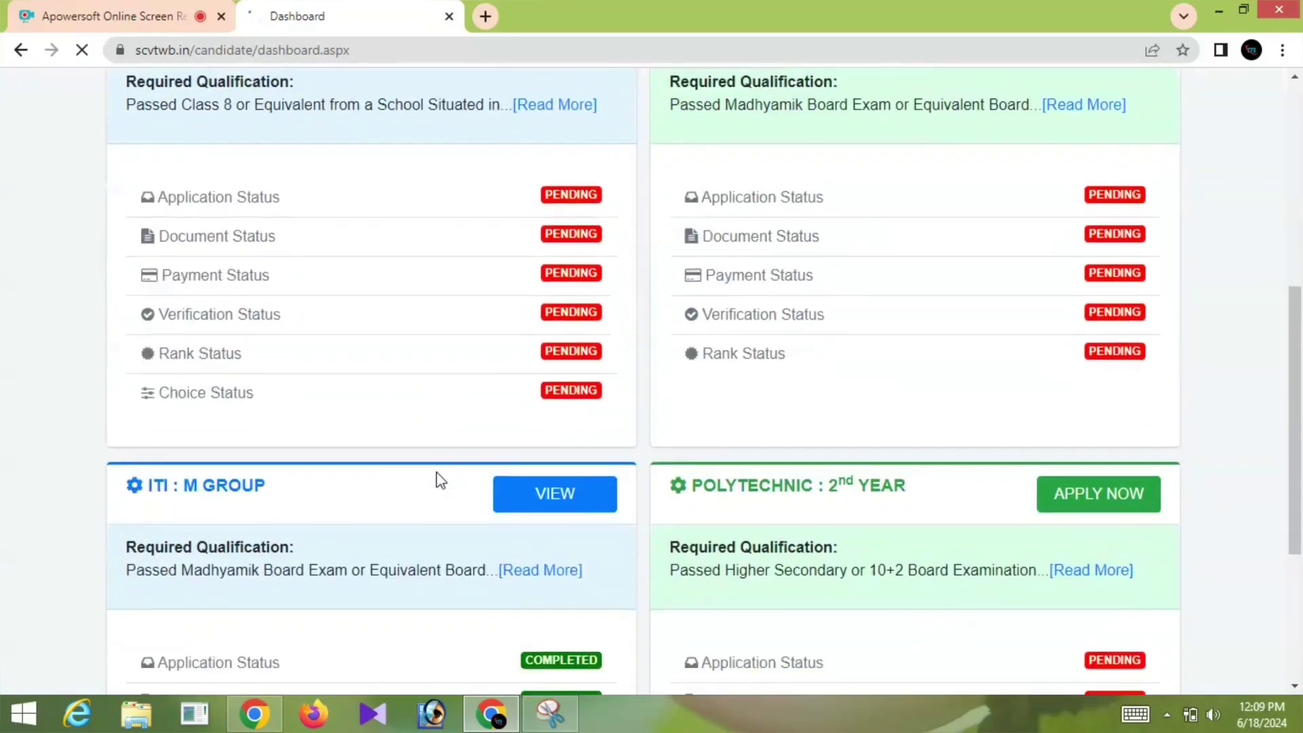